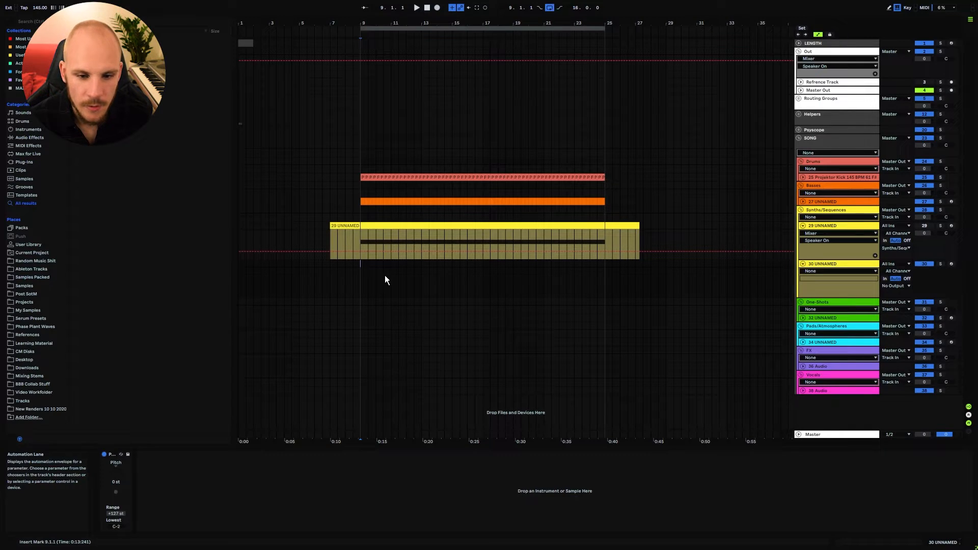
Insert the Serum synthesizer on track 30.
right_click(384, 275)
mouse_move(447, 279)
left_click(518, 280)
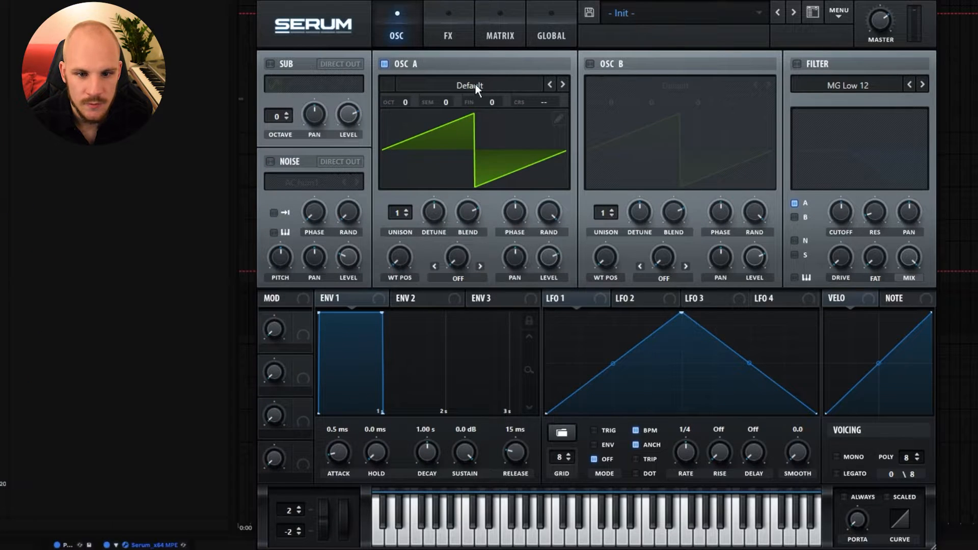
Load the Analog_BD_Sin wavetable in oscillator A with 7 unison voices and detune raised to maximum.
left_click(475, 84)
mouse_move(487, 118)
left_click_drag(623, 127, 627, 145)
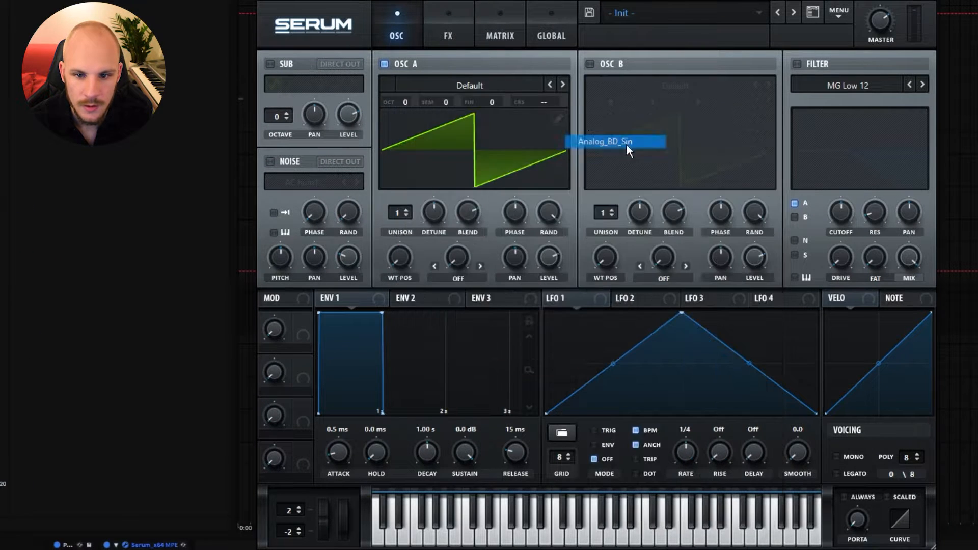
left_click(626, 145)
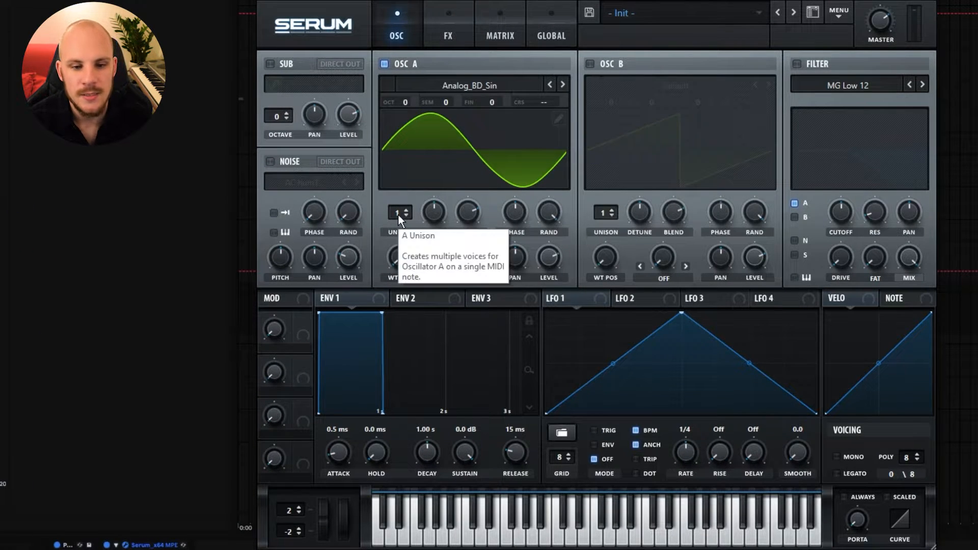
left_click_drag(399, 213, 425, 169)
left_click_drag(438, 213, 442, 182)
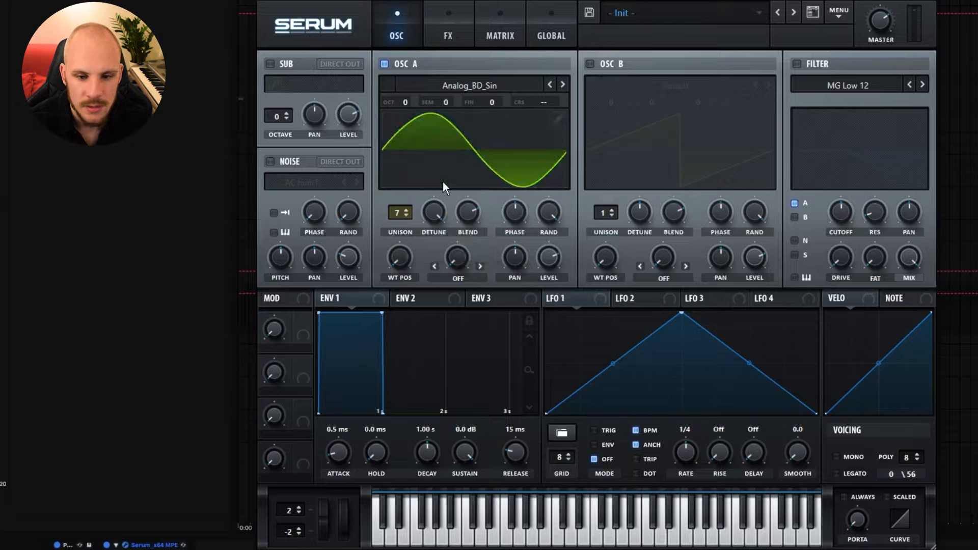
Set oscillator A's unison range to 48 with Random mode, and the pitch bend range to 24 and -24 semitones.
left_click(551, 35)
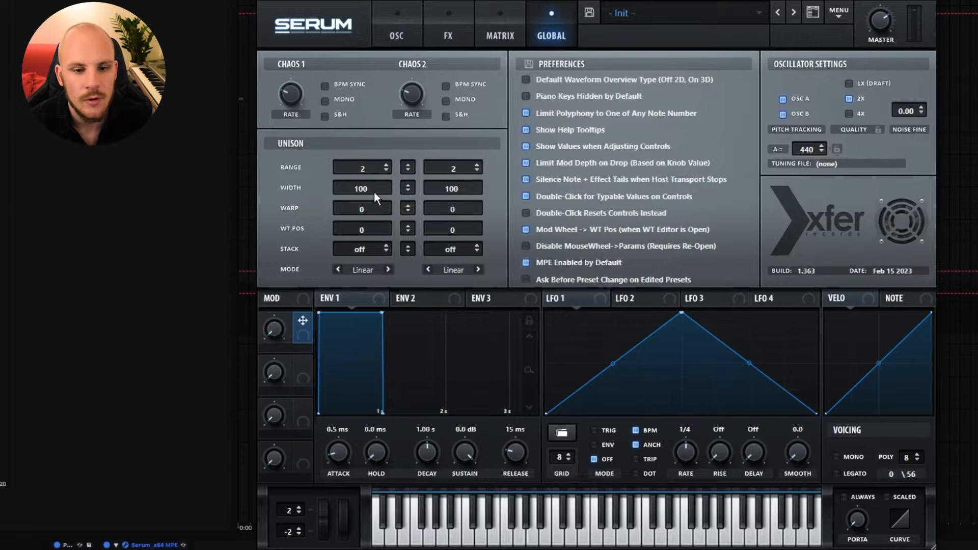
left_click_drag(371, 164, 414, 10)
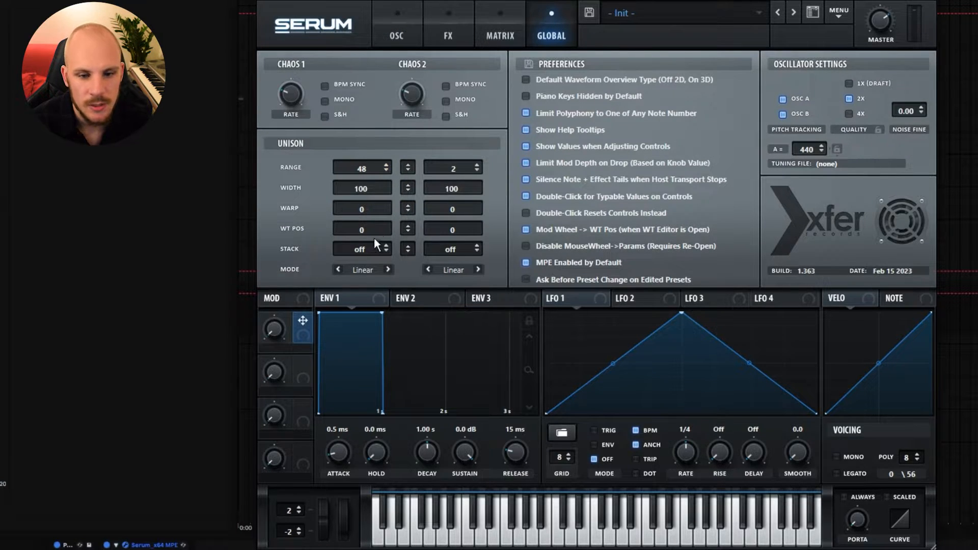
left_click(365, 267)
left_click(379, 346)
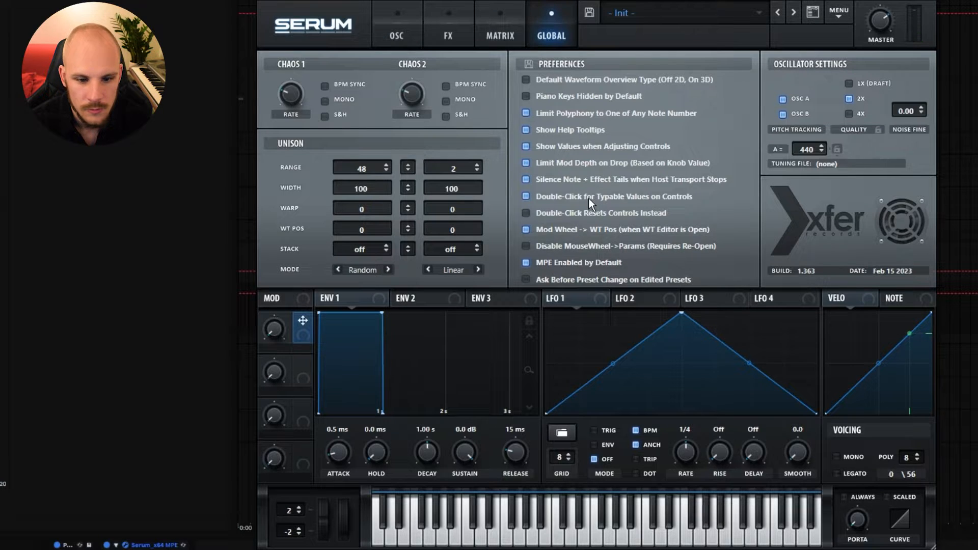
left_click_drag(282, 508, 309, 373)
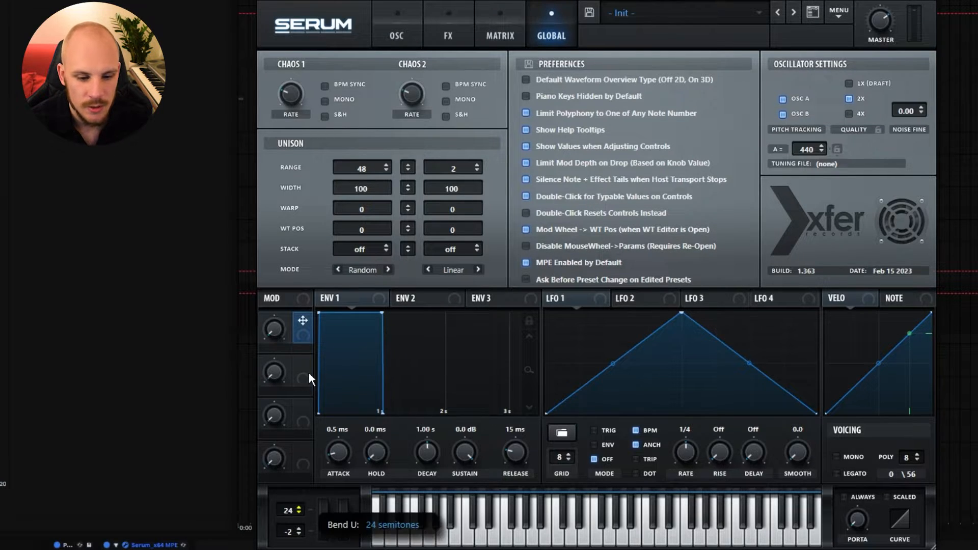
left_click_drag(283, 535, 283, 549)
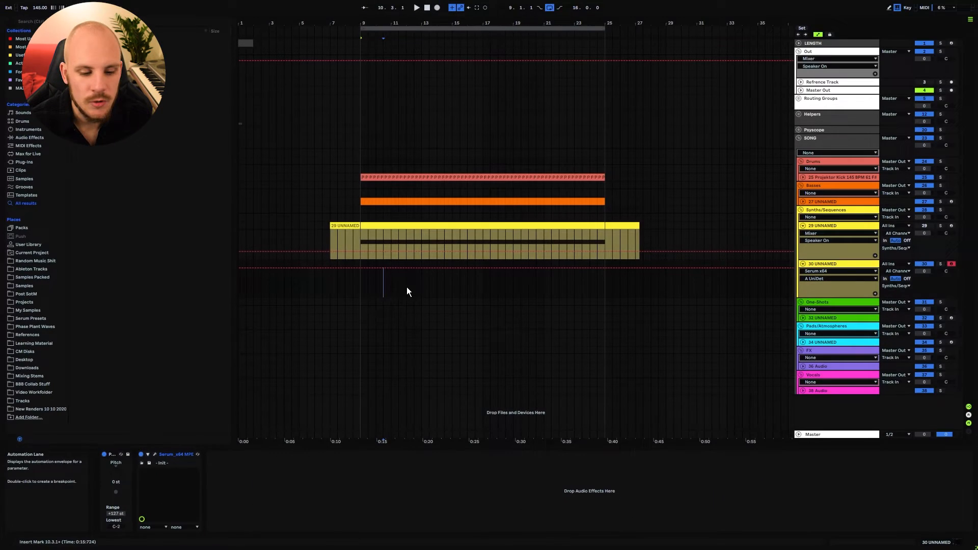
Insert an Arpeggiator before Serum on track 30.
right_click(406, 287)
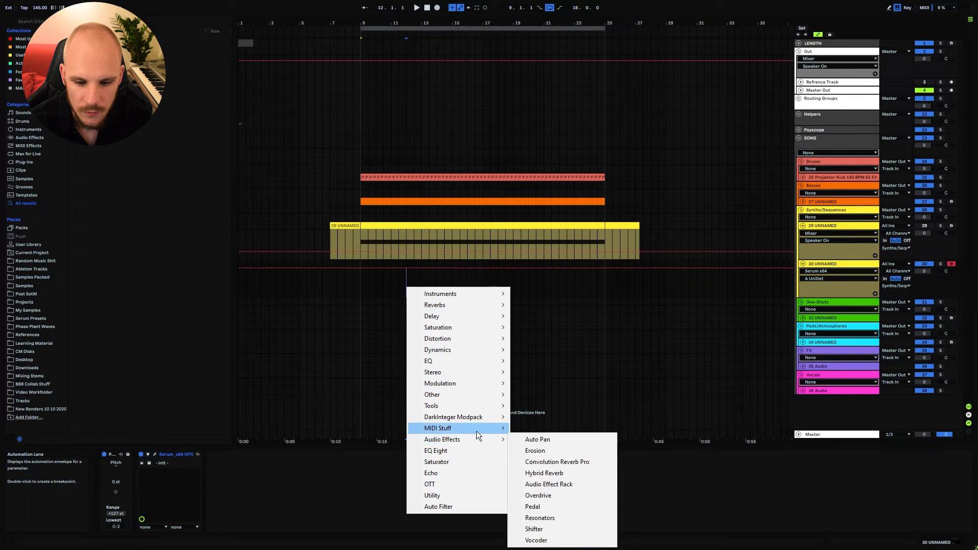
mouse_move(476, 429)
left_click(560, 437)
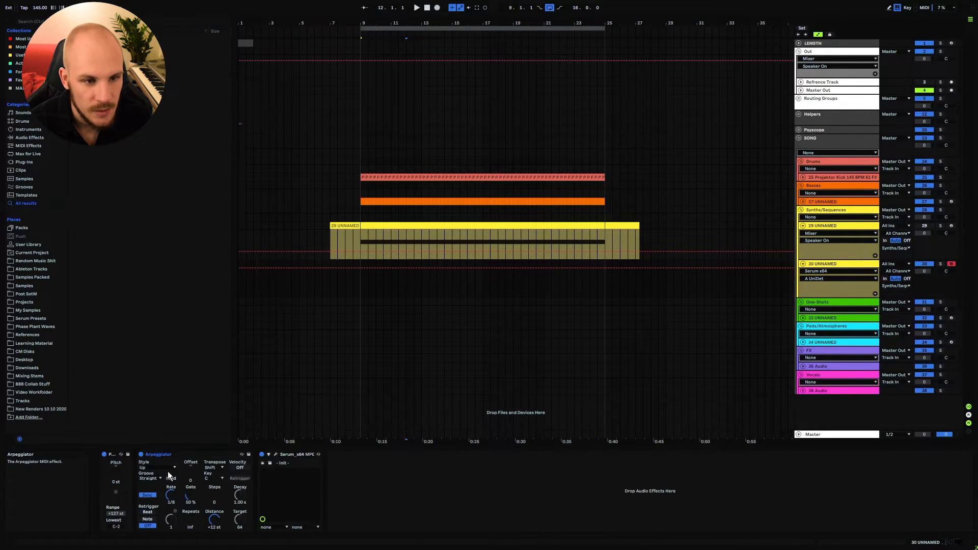
Shape Serum's Envelope 1 with about 141 ms decay, -8.6 dB sustain and 87 ms release.
left_click(275, 454)
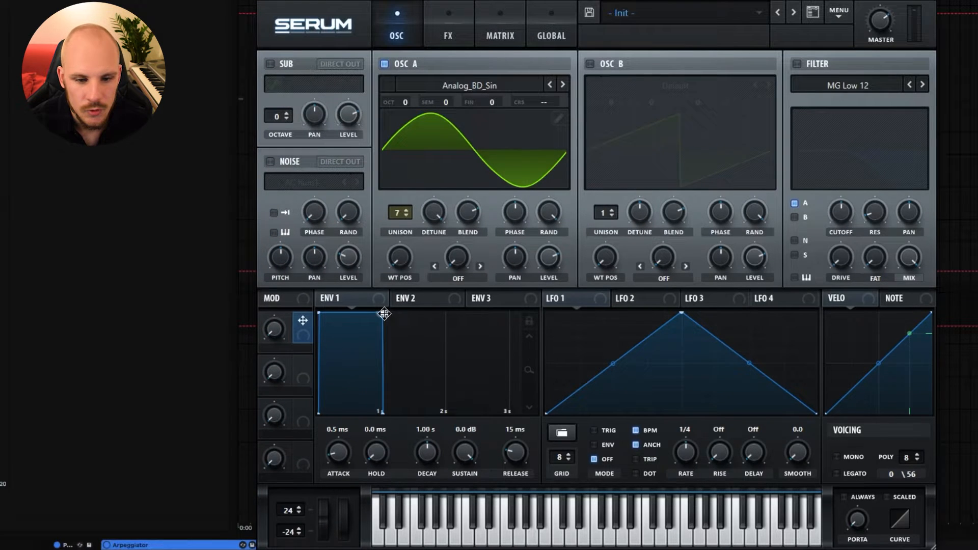
left_click_drag(384, 314, 376, 344)
left_click_drag(458, 466, 429, 469)
left_click_drag(524, 451, 535, 439)
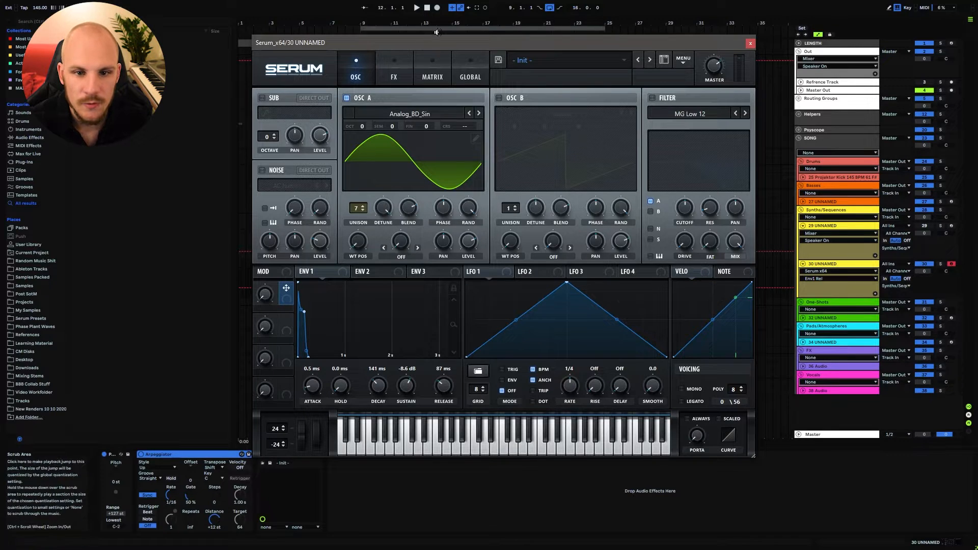
Expose Serum's pitch bend wheel as a configured parameter on the plug-in device.
left_click_drag(428, 45, 423, 10)
left_click(269, 455)
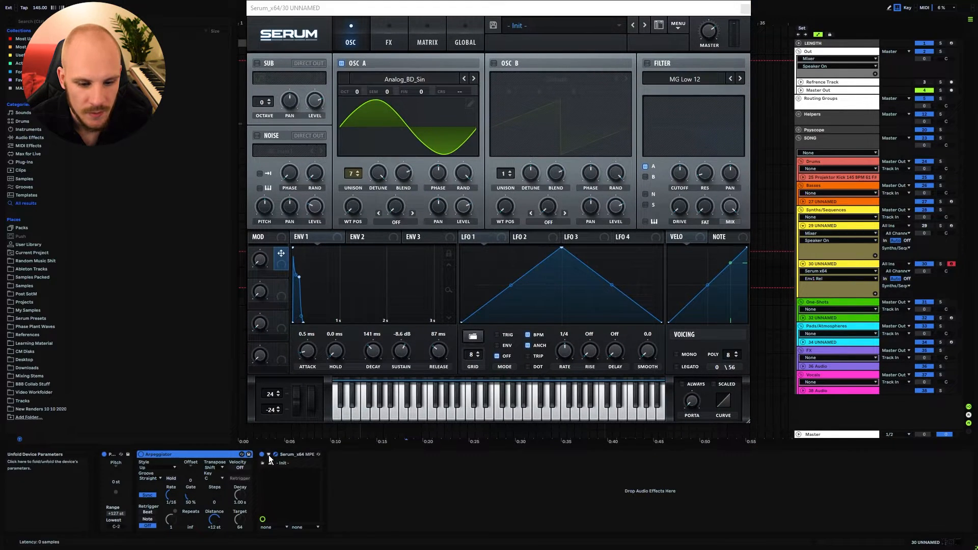
left_click(334, 456)
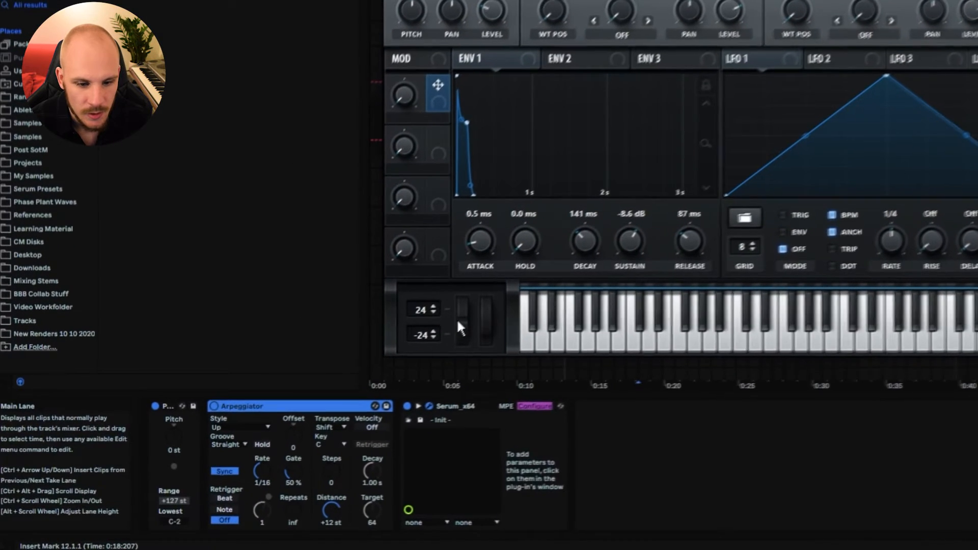
left_click(294, 399)
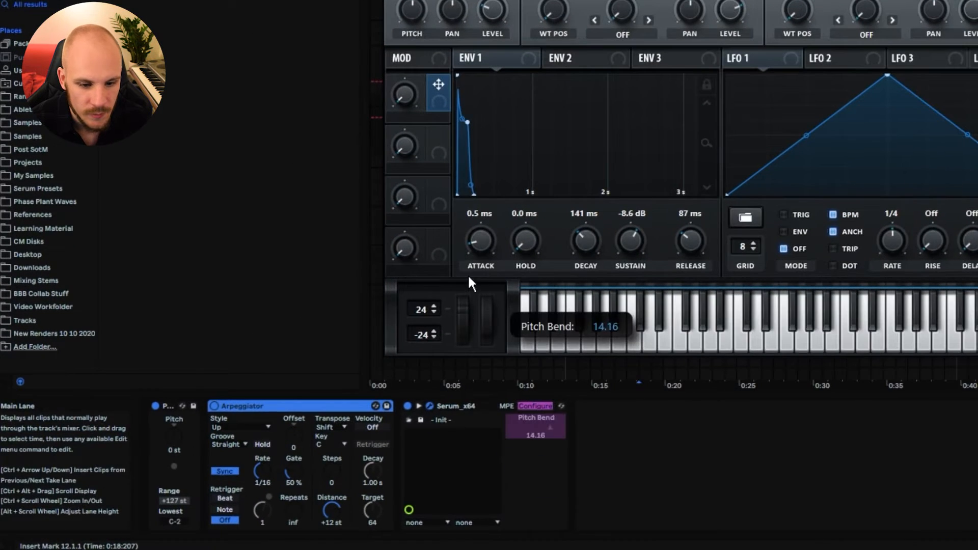
left_click(540, 406)
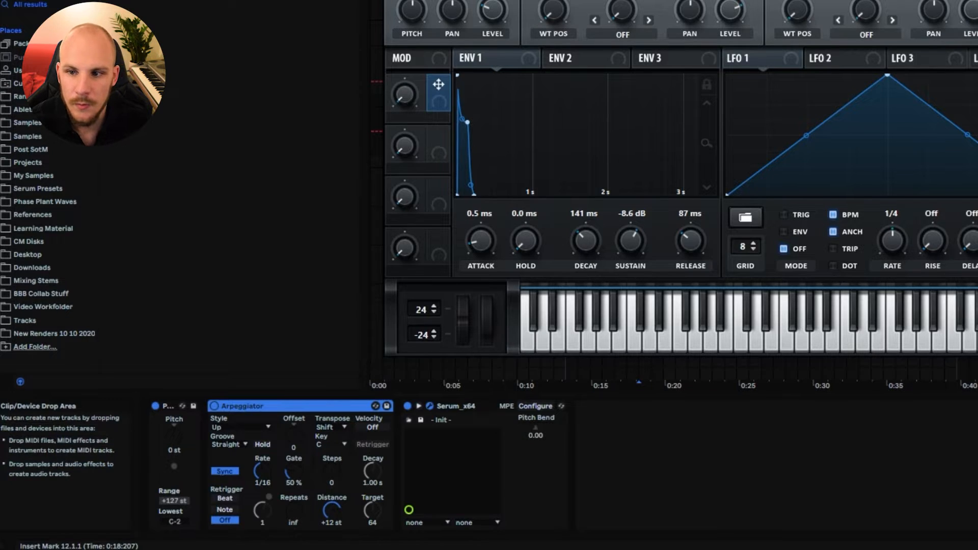
Add an LFO device after Serum and set its rate to tempo-synced 1/16.
left_click(977, 1)
left_click(32, 0)
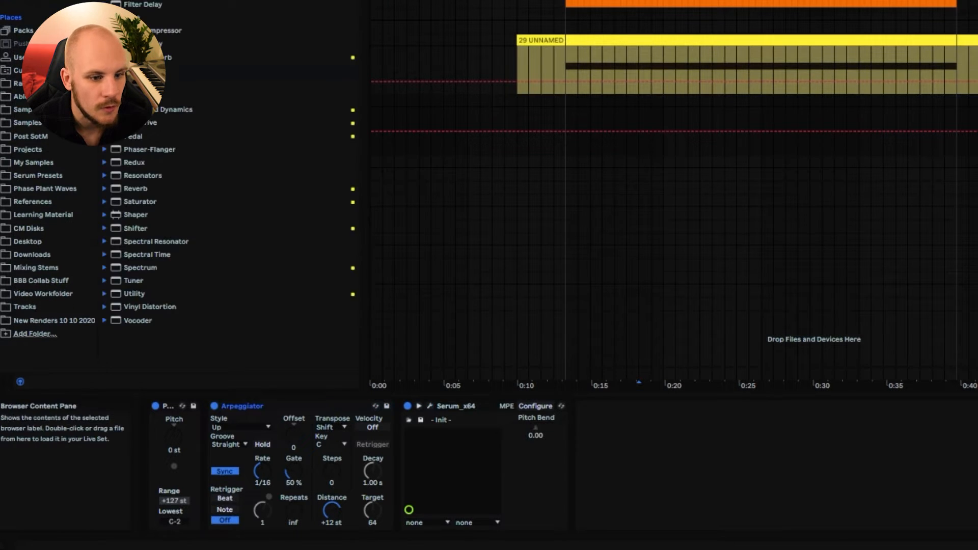
left_click(135, 70)
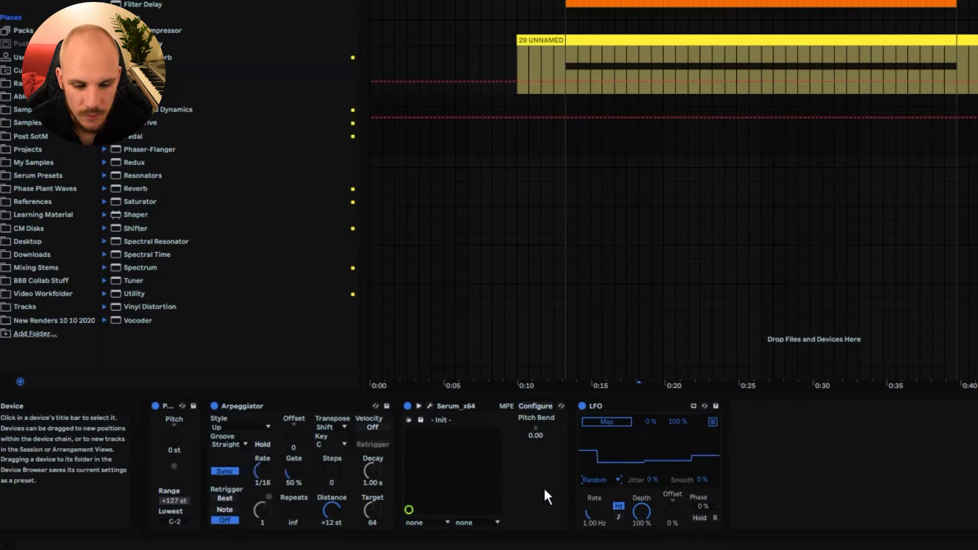
left_click(618, 515)
left_click_drag(594, 511, 594, 545)
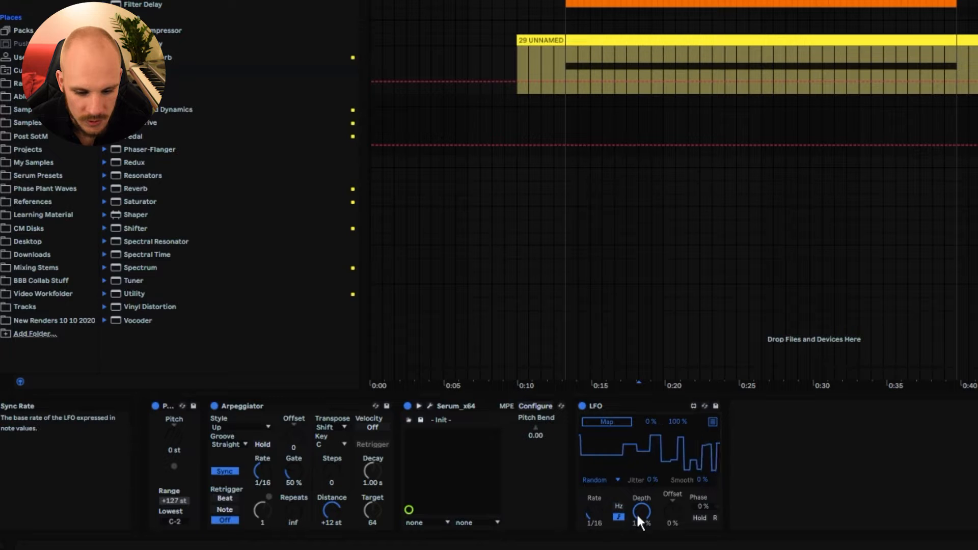
Map the LFO to Serum's Pitch Bend parameter and set its Smooth amount to 100%.
left_click(606, 421)
left_click(536, 428)
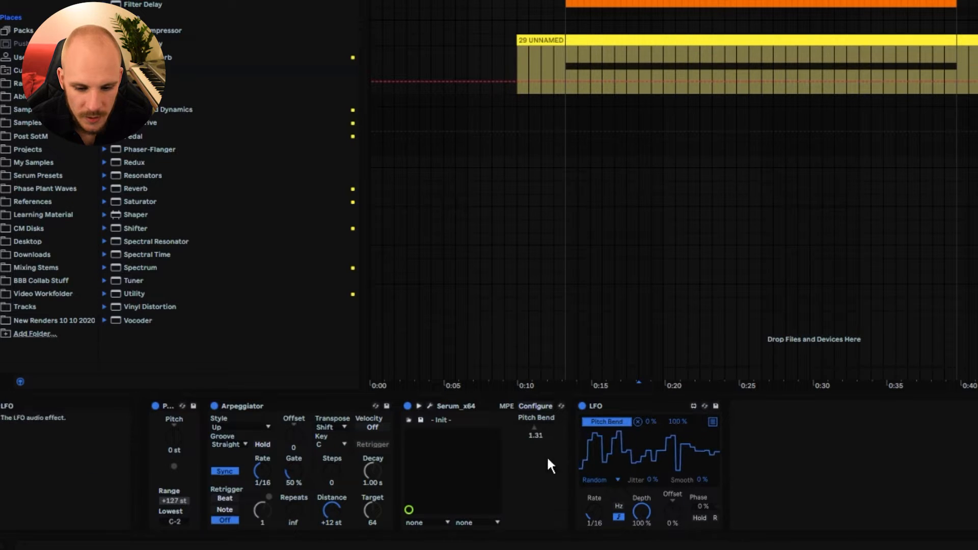
left_click_drag(701, 479, 701, 438)
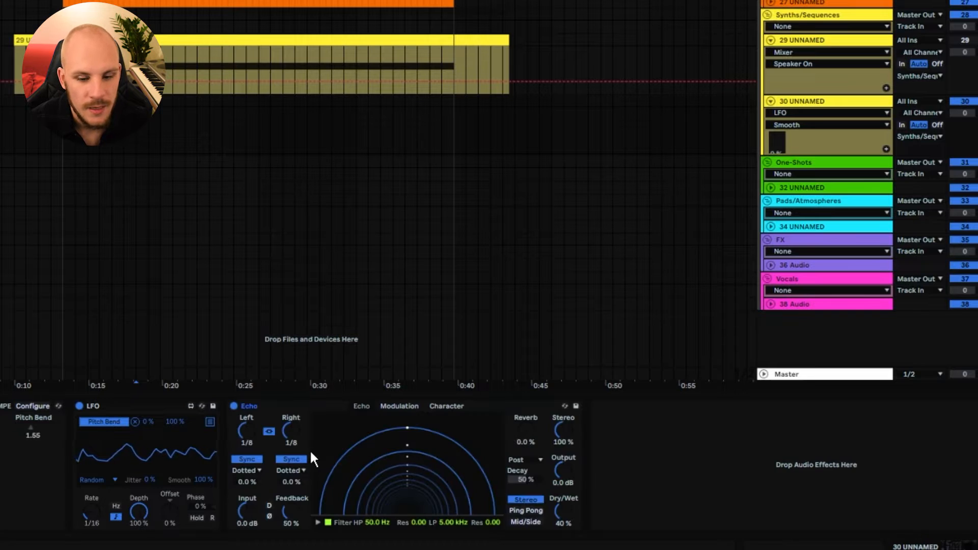
Set the Echo to Ping Pong with 79% feedback, the low-pass at 20 kHz and the high-pass at 668 Hz.
left_click(526, 510)
left_click_drag(285, 510, 285, 476)
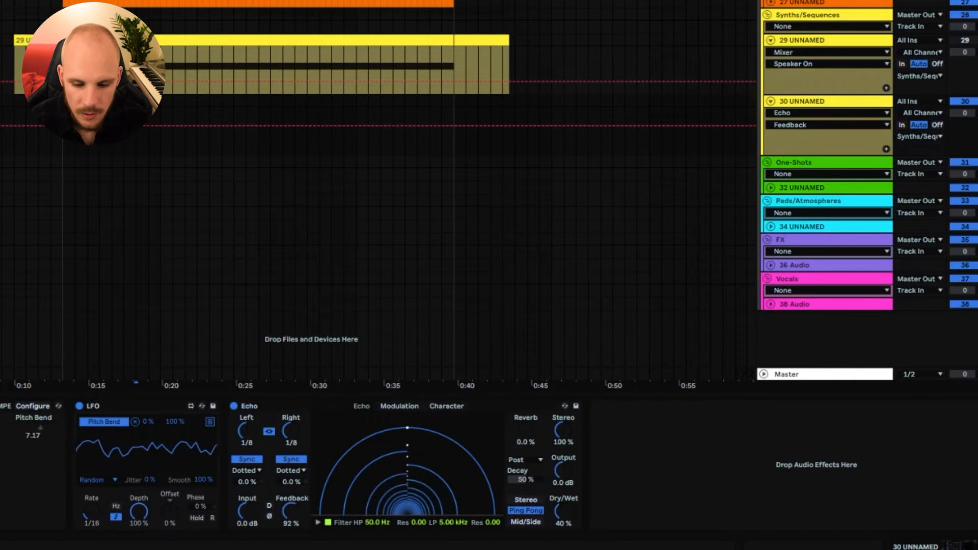
left_click_drag(453, 521, 453, 501)
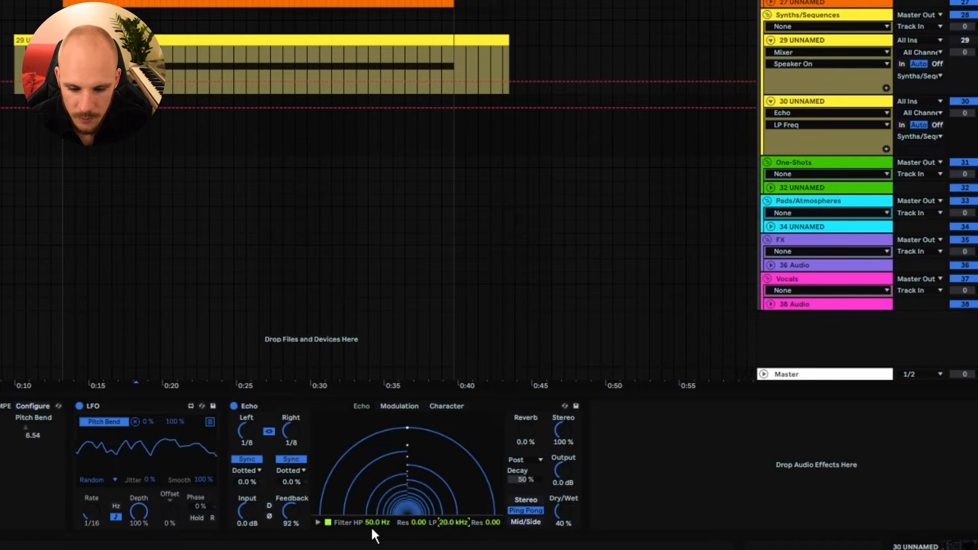
left_click_drag(374, 523, 374, 501)
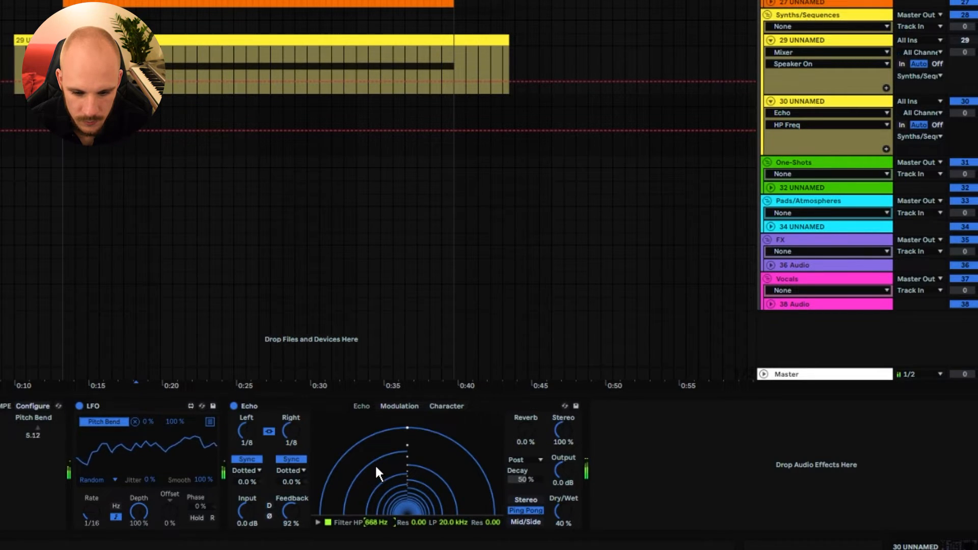
left_click_drag(306, 502, 307, 508)
Add an EQ Eight after the Echo and roll off the lows with band 1 at about 80.8 Hz.
left_click(626, 481)
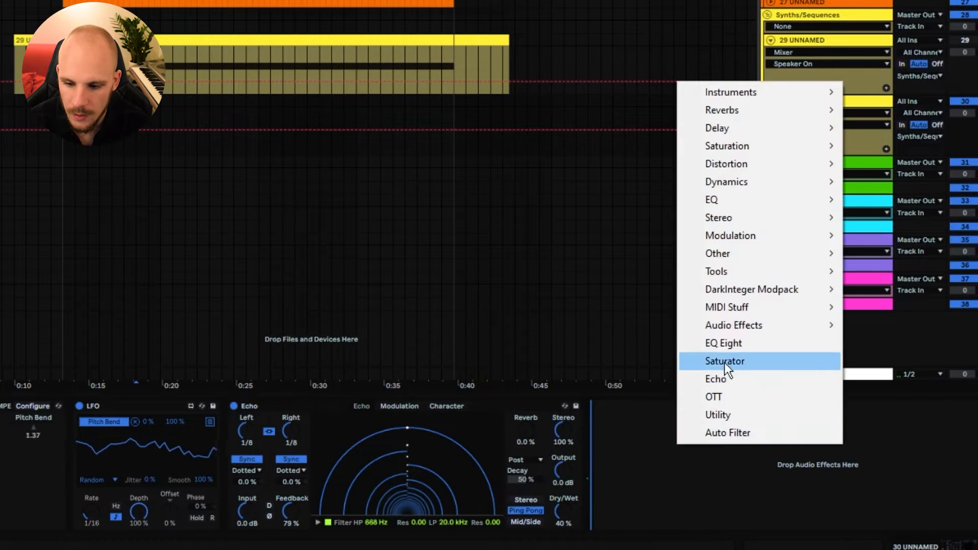
left_click(726, 343)
left_click_drag(641, 469, 698, 487)
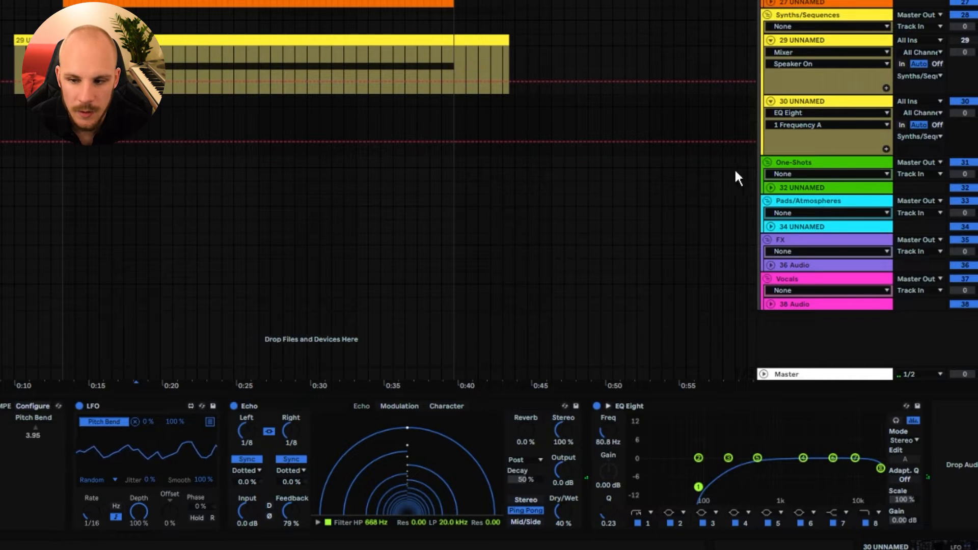
Copy the Beat Repeat and its LFO from track 29 to the end of track 30's chain, and reset Beat Repeat's volume.
left_click(802, 42)
left_click(475, 406)
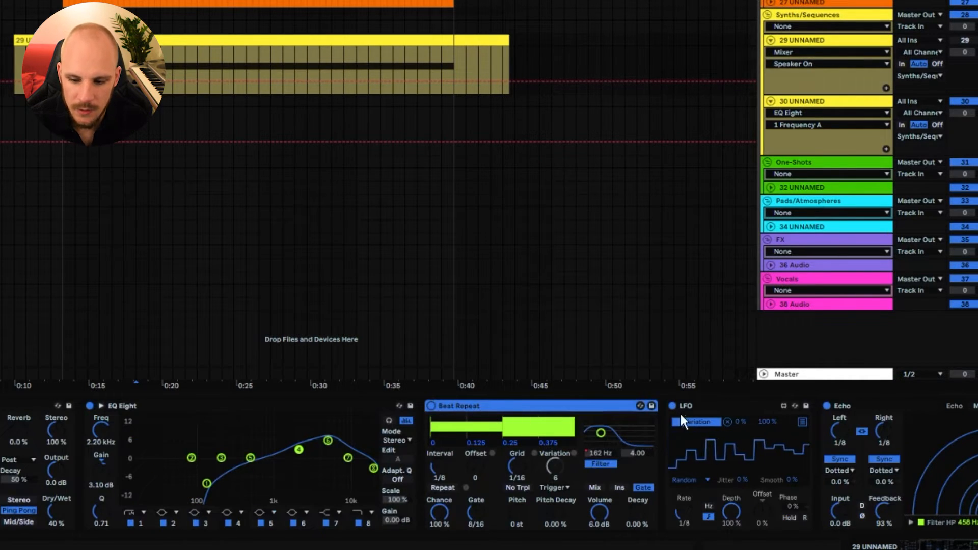
left_click(699, 405)
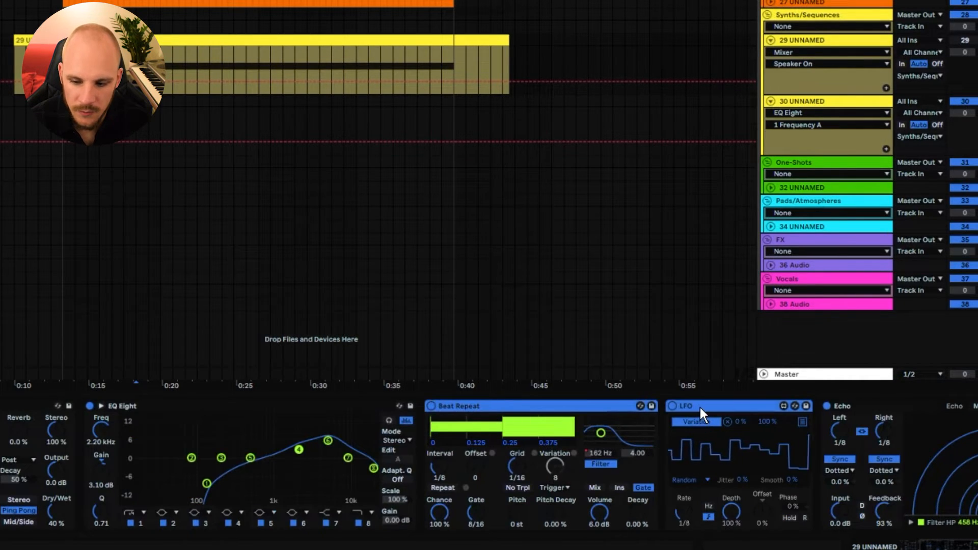
left_click(791, 101)
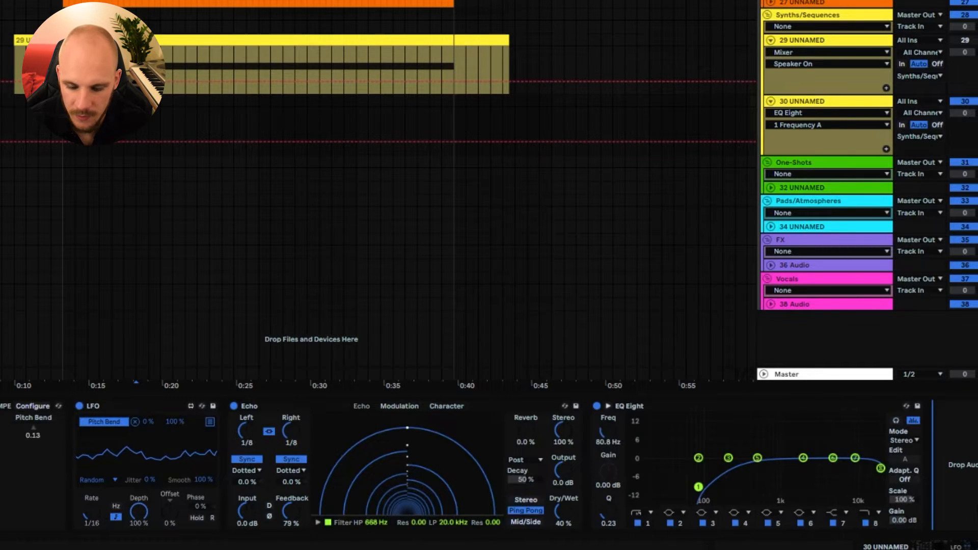
key("ctrl+v")
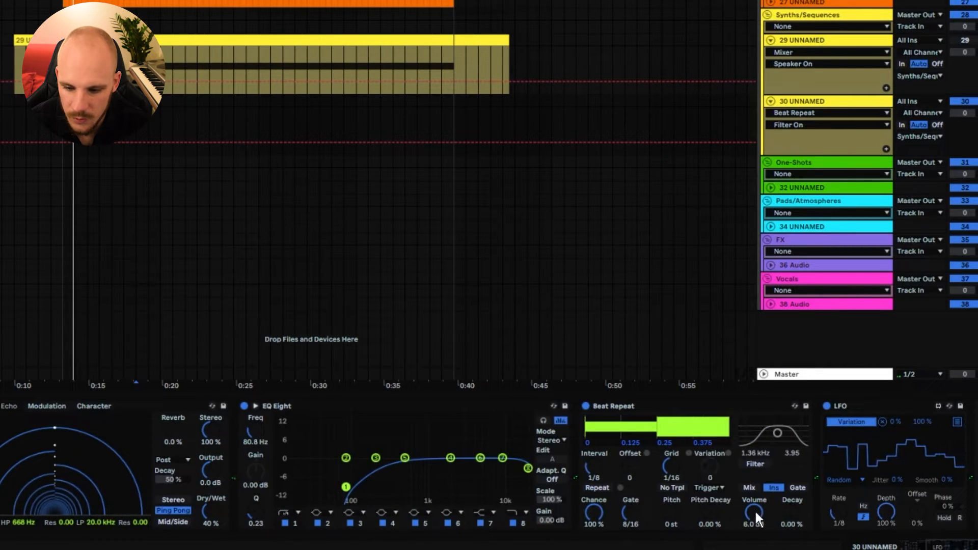
left_click(756, 513)
key("Delete")
Move the MIDI clip from track 29 down to track 30 and play it back.
left_click_drag(97, 41, 97, 105)
key("space")
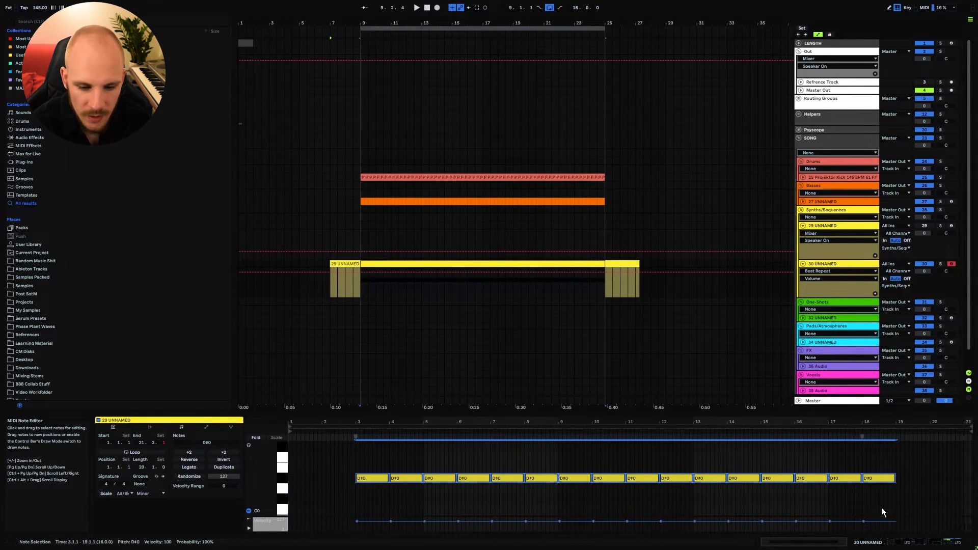
Try the clip's notes an octave higher at D#1, then transpose them back down to D#0.
key("shift+Up")
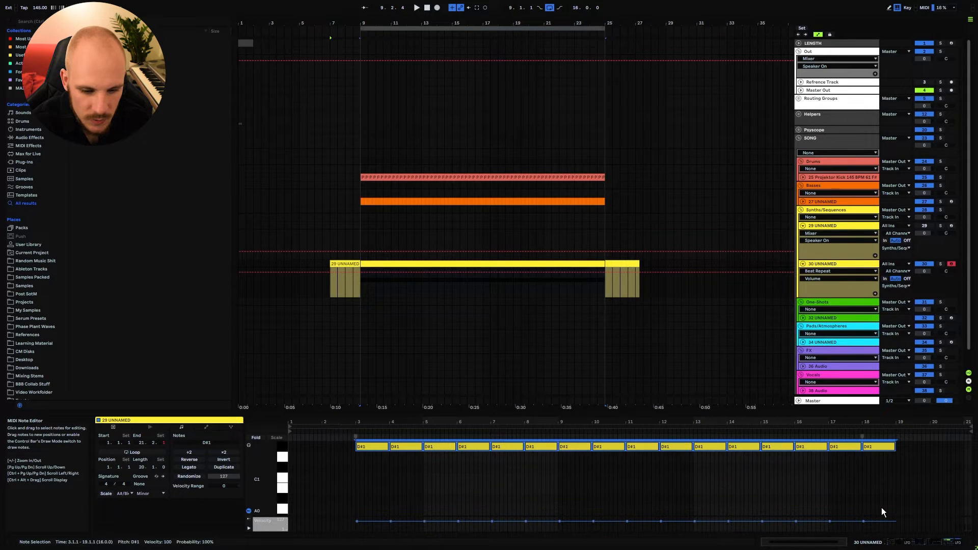
key("shift+Down")
key("shift+Down")
key("shift+Down")
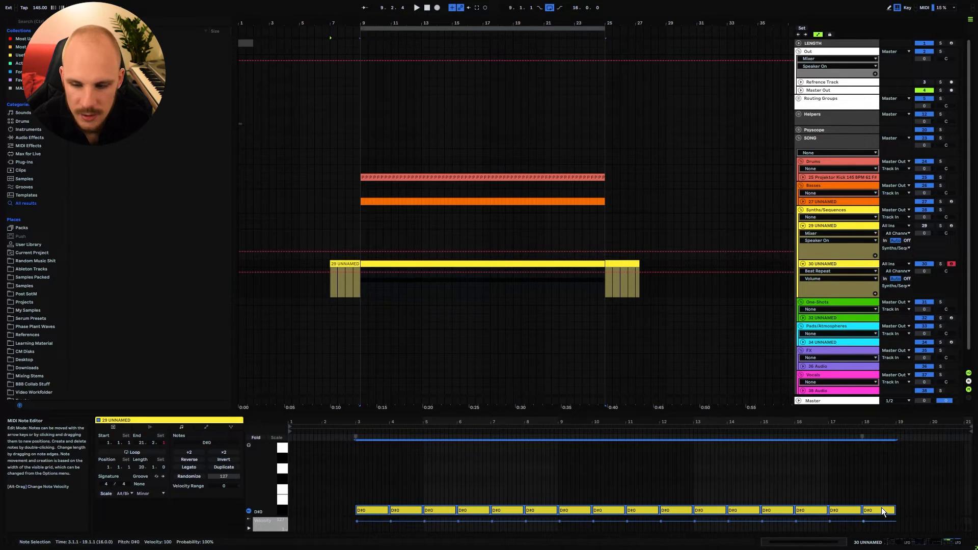
On track 30, raise Serum's oscillator A octave to +4 and close the plugin window.
left_click(827, 266)
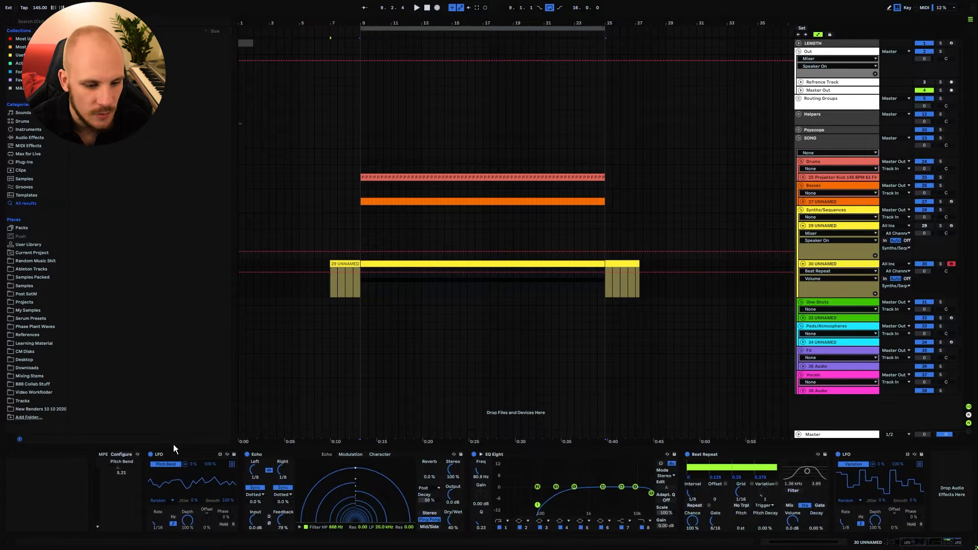
scroll(276, 455, "up", 5)
left_click(275, 454)
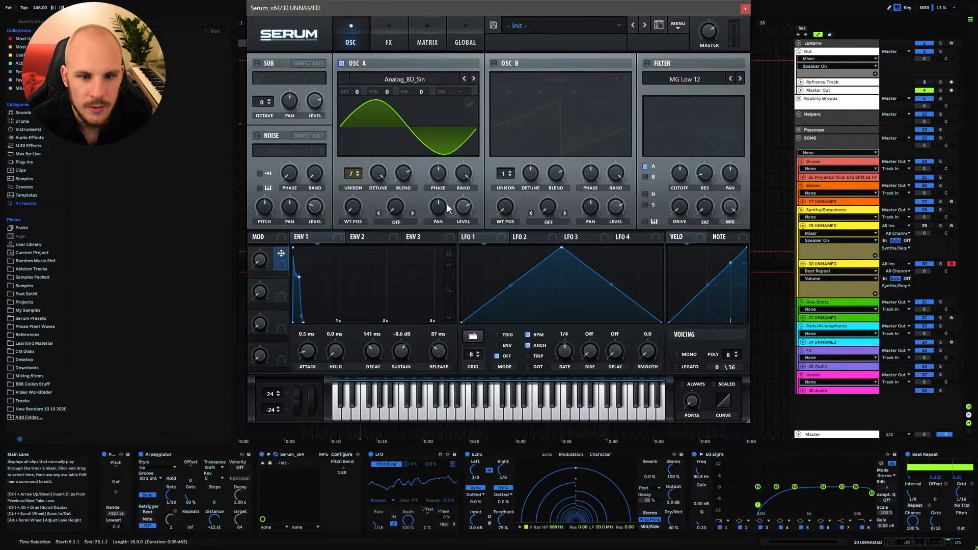
mouse_move(358, 91)
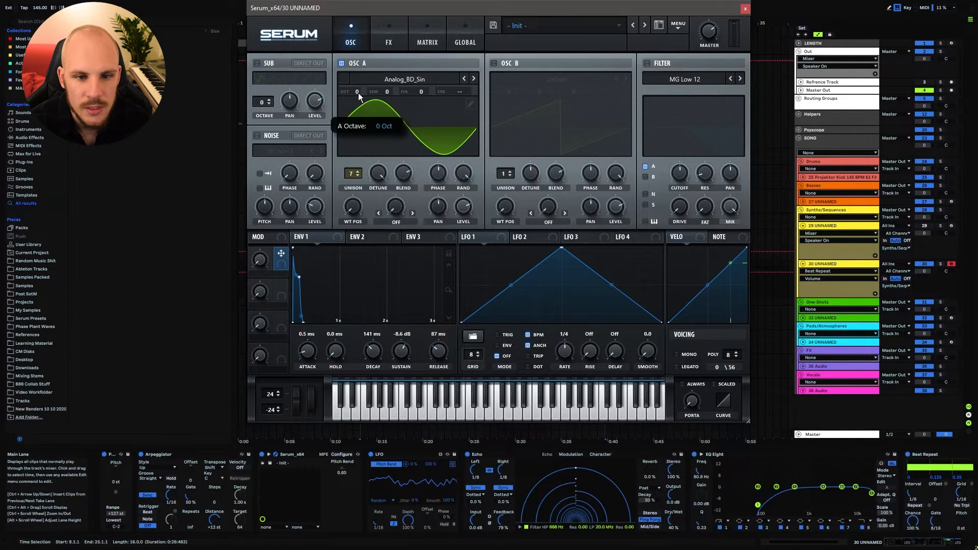
left_click_drag(358, 93, 365, 26)
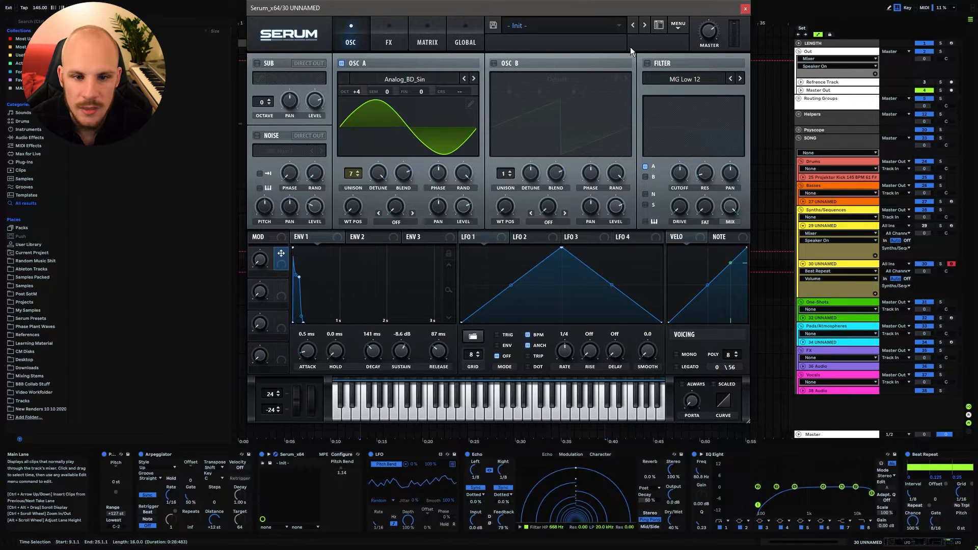
left_click(744, 9)
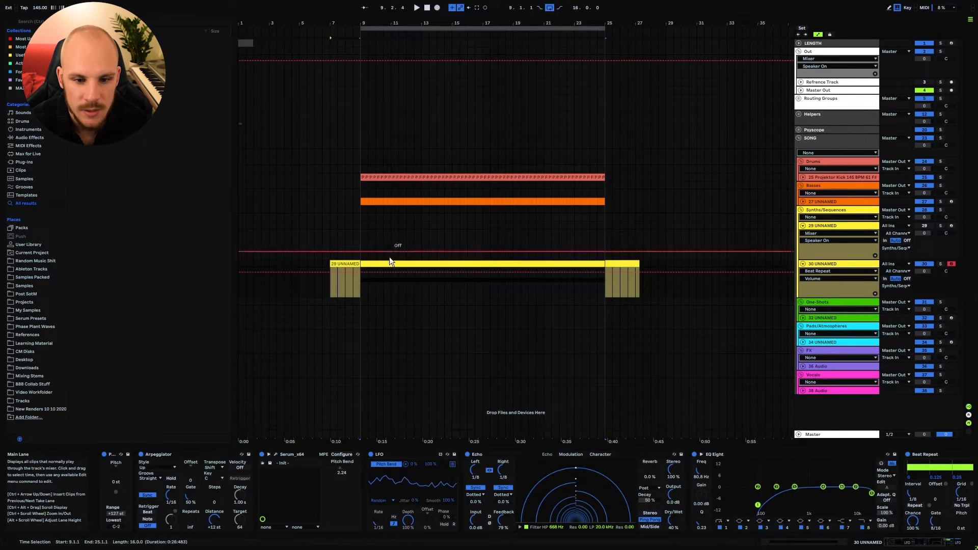
Play the arrangement from bar 9 and check how the raised synth runs through the rest of the device chain.
left_click(365, 287)
key("space")
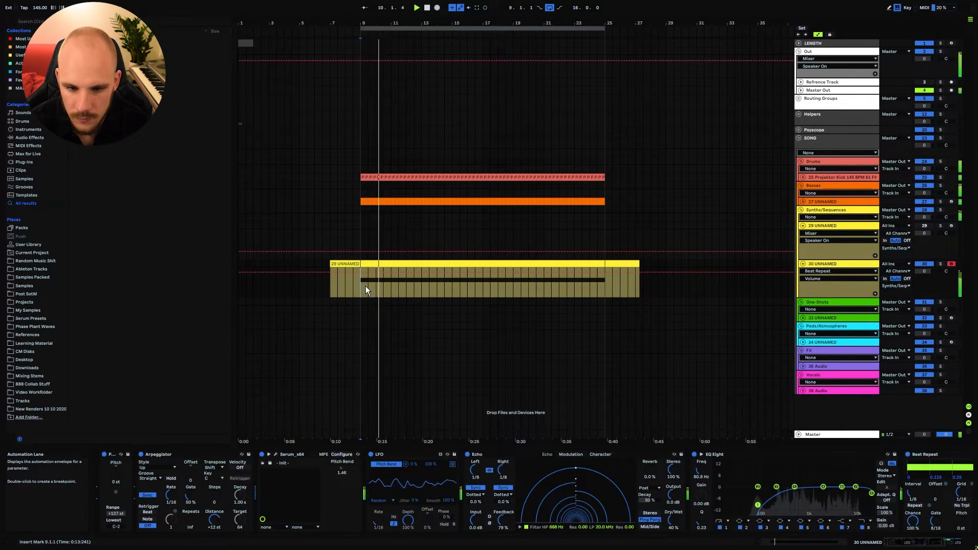
left_click(917, 544)
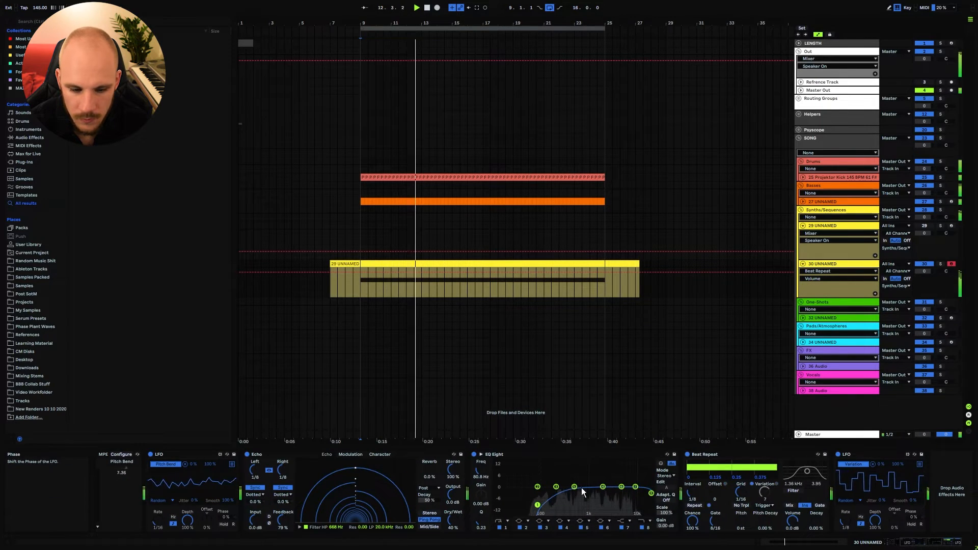
key("space")
Set the Pitch device ahead of the Arpeggiator to +24 st and play the result back.
left_click(893, 543)
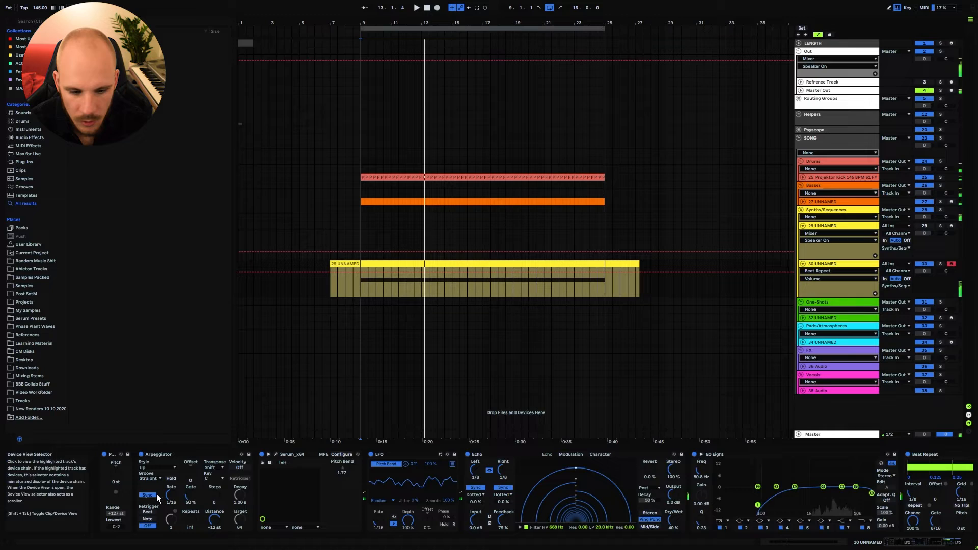
left_click(115, 470)
key("space")
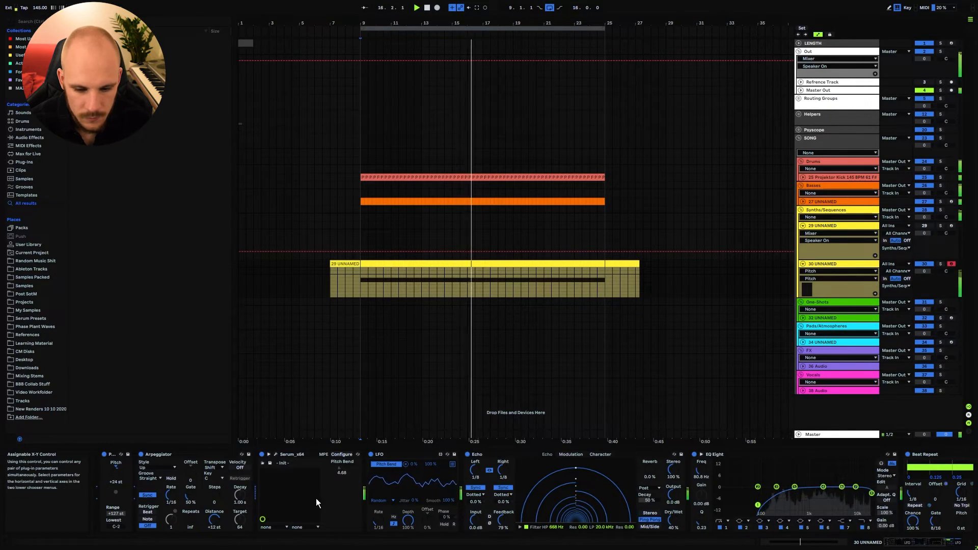
Bring the depth of the LFO modulating Serum's pitch bend down to 0% and listen to the unmodulated sound.
left_click(411, 522)
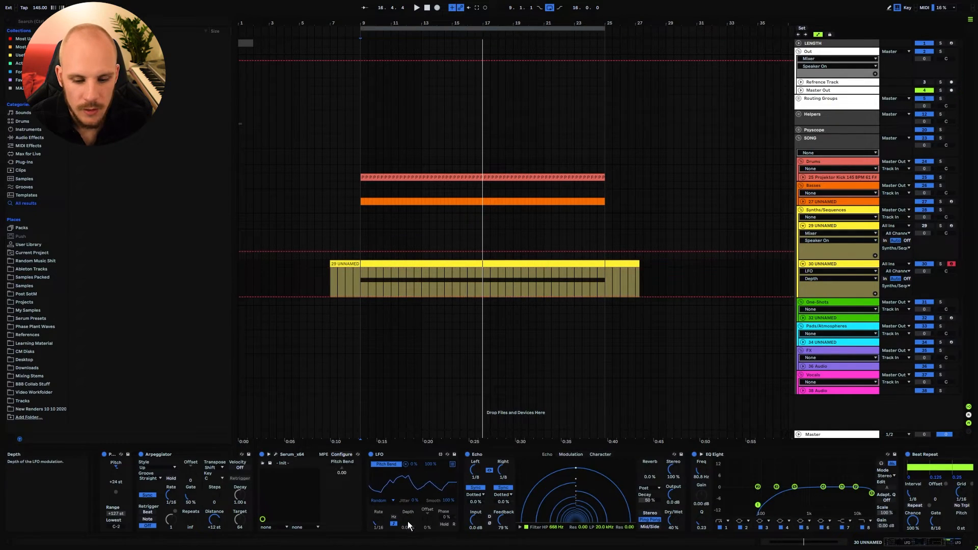
key("space")
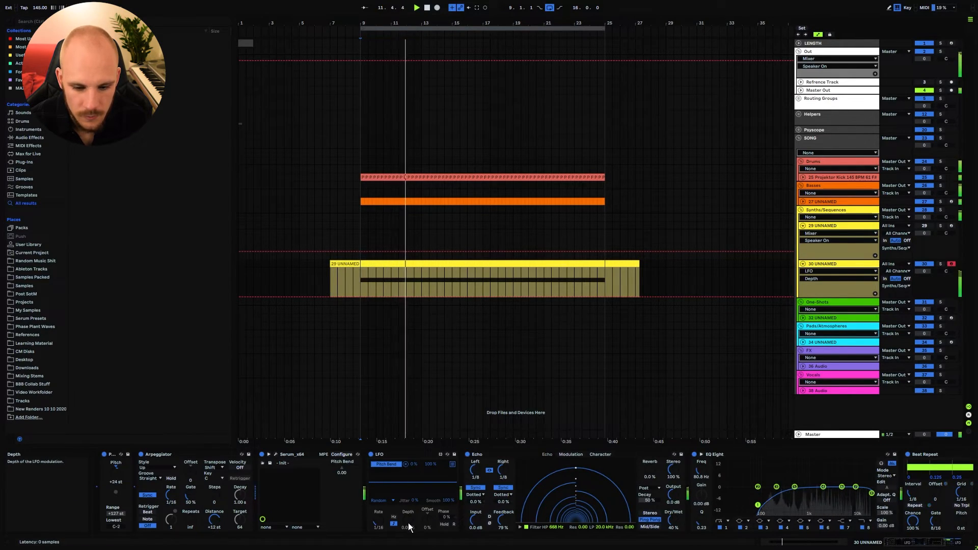
mouse_move(408, 523)
left_mouse_down()
mouse_move(407, 464)
mouse_move(409, 528)
left_mouse_up()
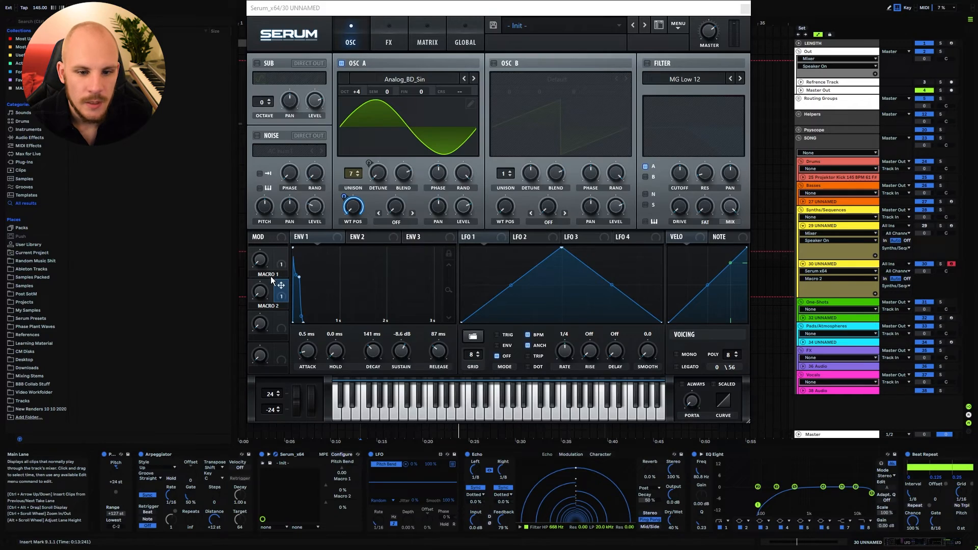
In Serum, assign Macro 1 to oscillator A's detune and Macro 2 to its wavetable position, test Macro 2, and return it to 0%.
left_click(282, 250)
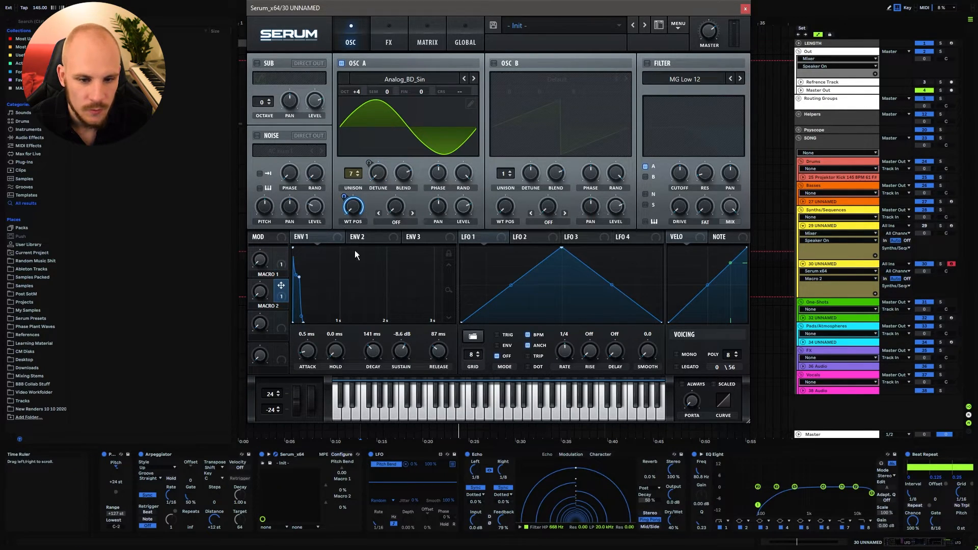
left_click_drag(264, 294, 296, 181)
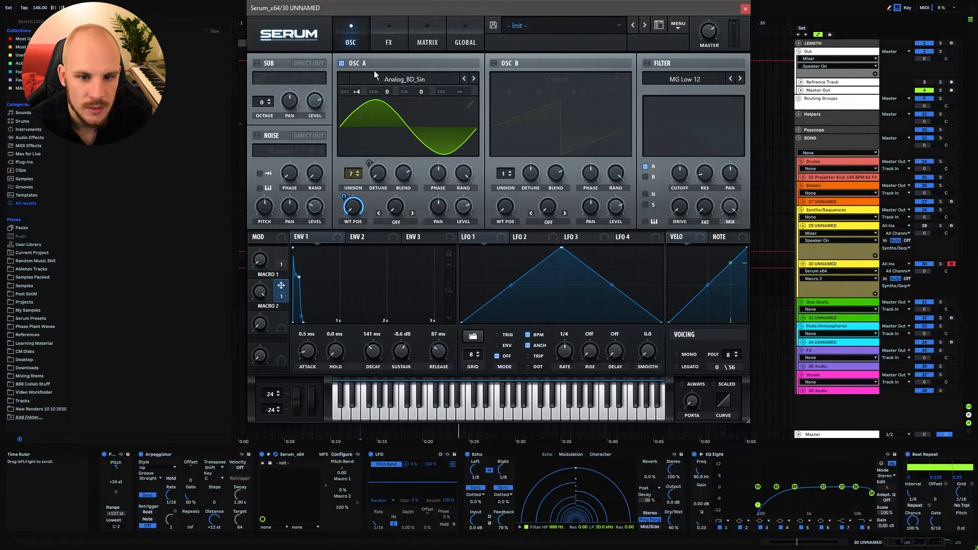
left_click_drag(258, 292, 236, 481)
key("Escape")
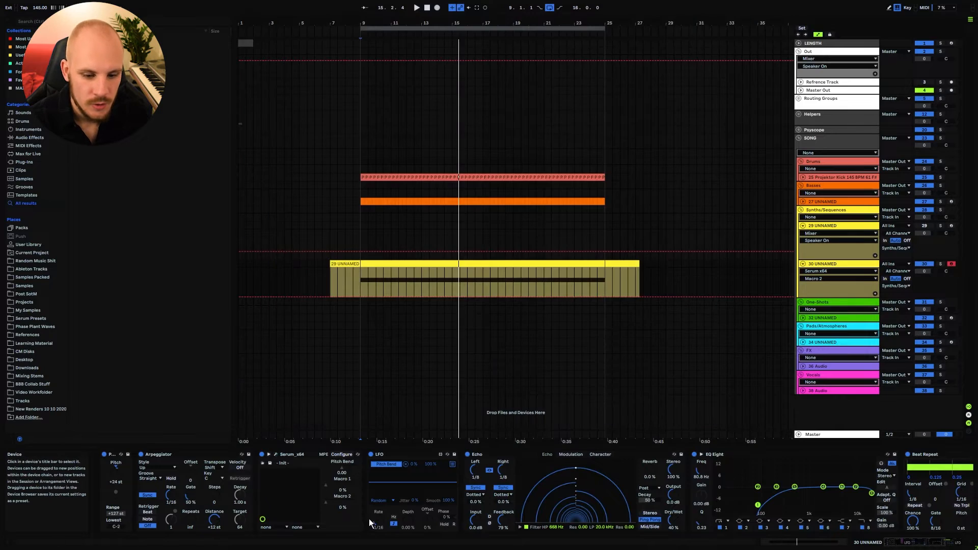
MIDI-map Serum's Macro 1 to CC 53, Macro 2 to CC 52 and the pitch LFO's depth to CC 51.
right_click(329, 484)
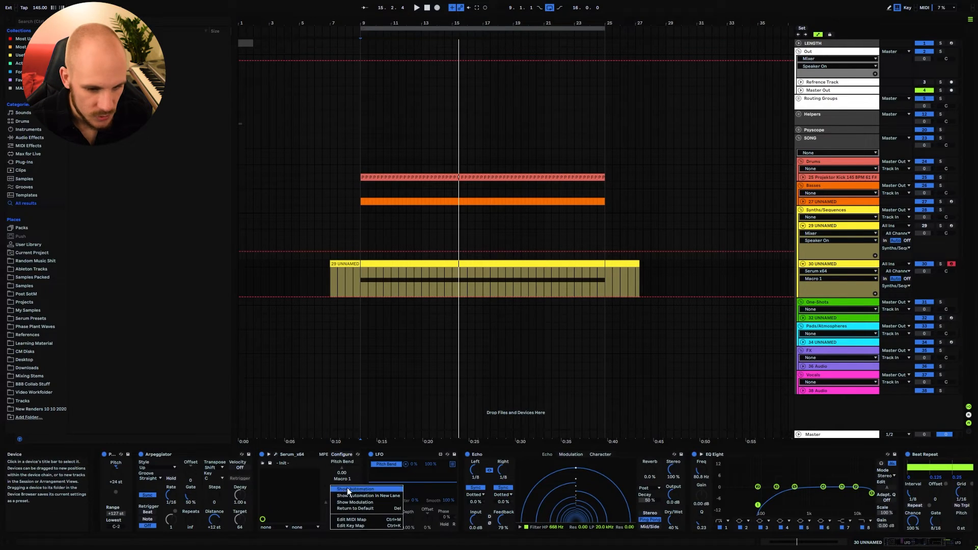
left_click(362, 517)
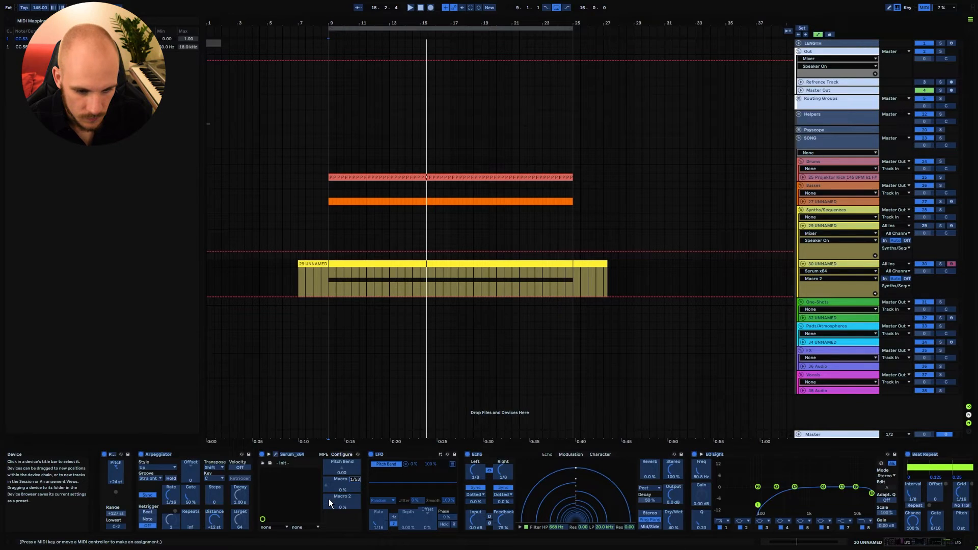
left_click(404, 519)
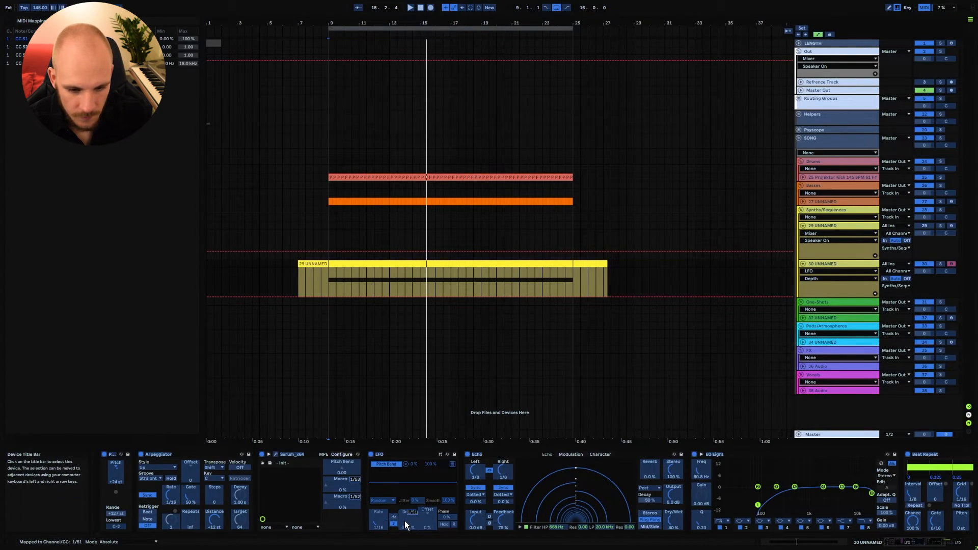
key("ctrl+m")
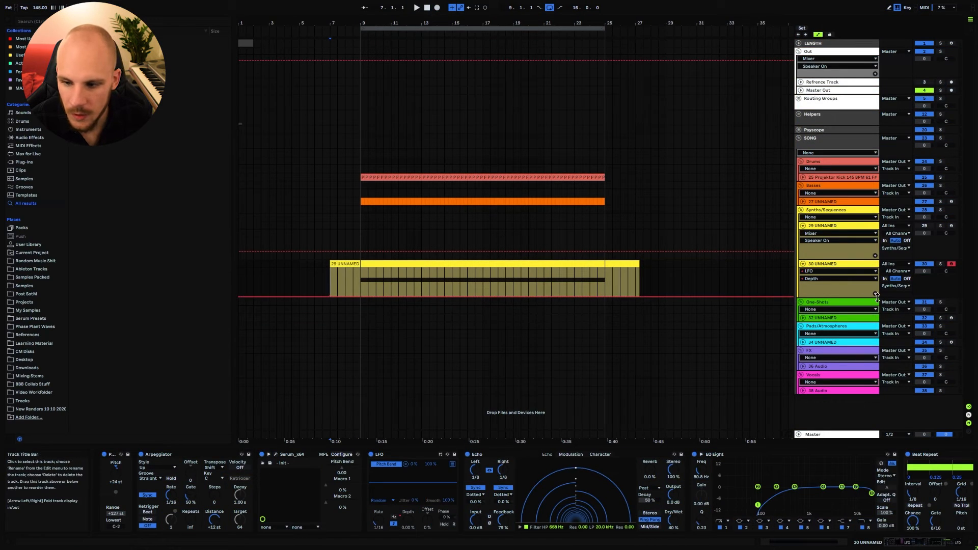
Add an automation lane for Serum's Macro 2 above the LFO depth lane on track 30 and place a breakpoint at bar 7.
left_click(841, 288)
left_click(811, 271)
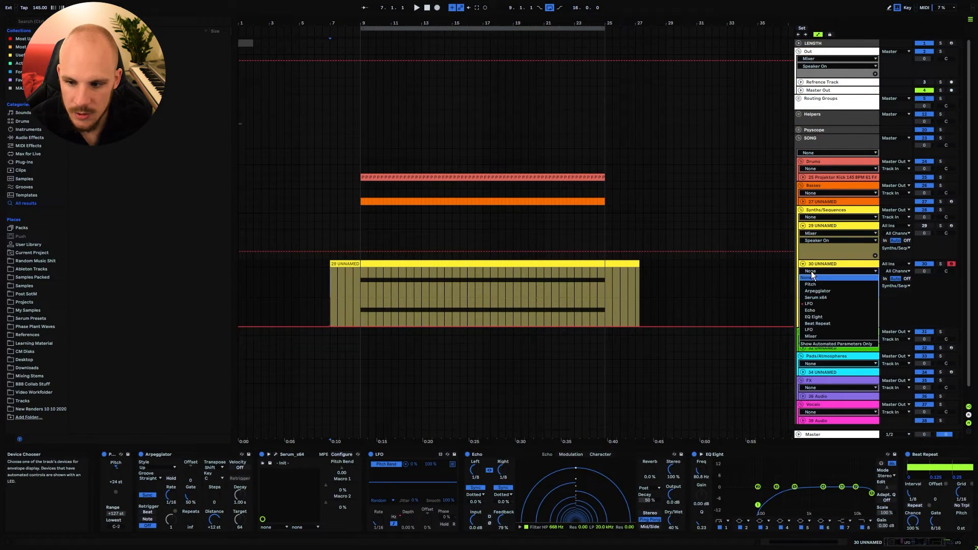
left_click(817, 297)
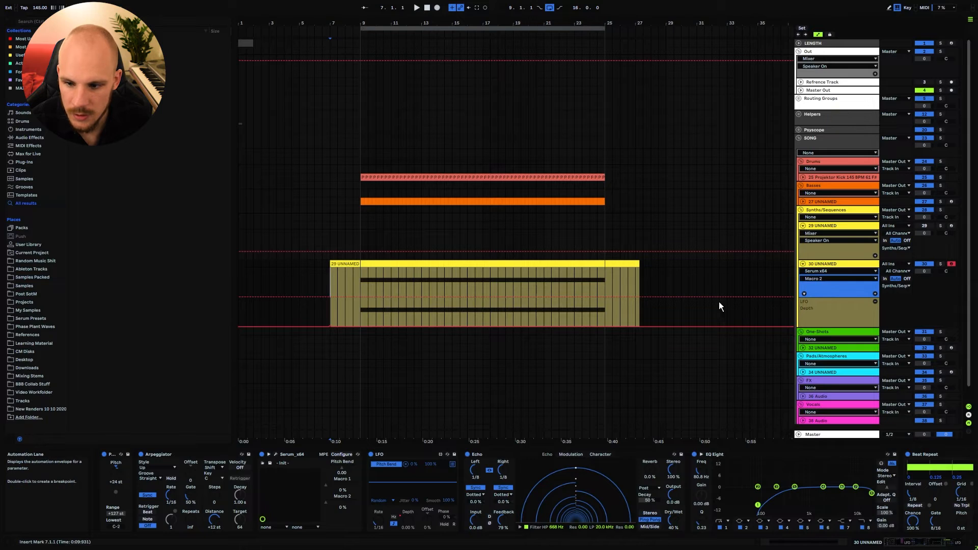
left_click(329, 296)
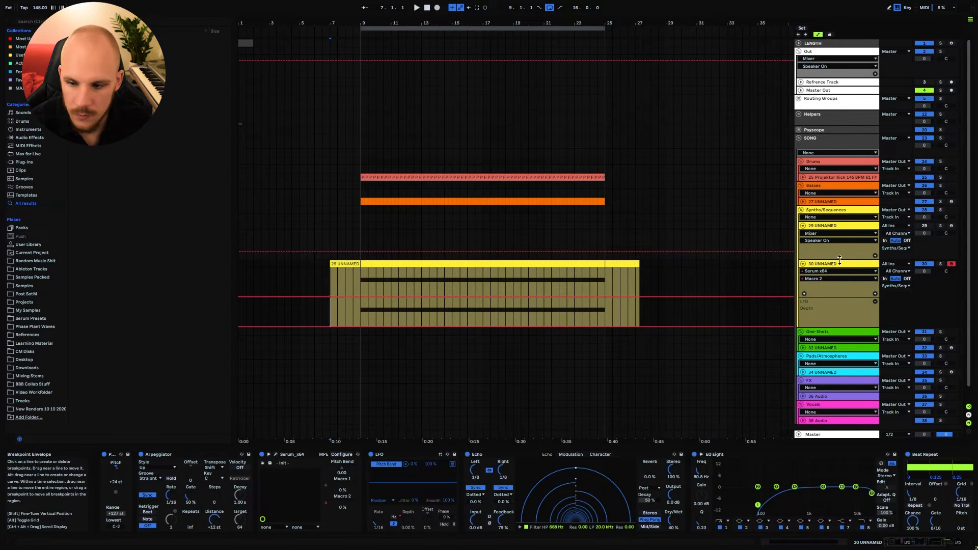
Add another automation lane on track 30 for Serum's Macro 1 and place a breakpoint at the clip's start.
left_click(874, 294)
left_click(814, 280)
left_click(812, 297)
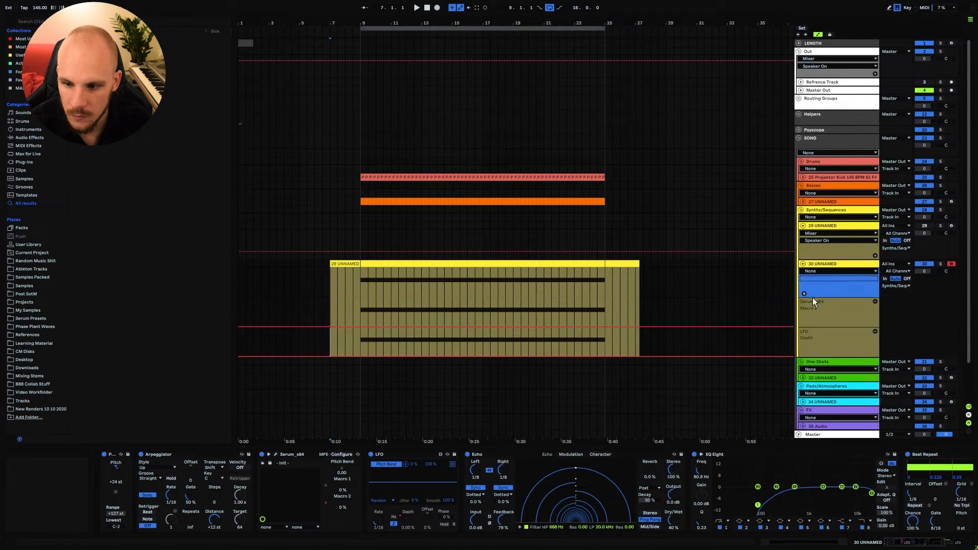
left_click(813, 279)
left_click(814, 291)
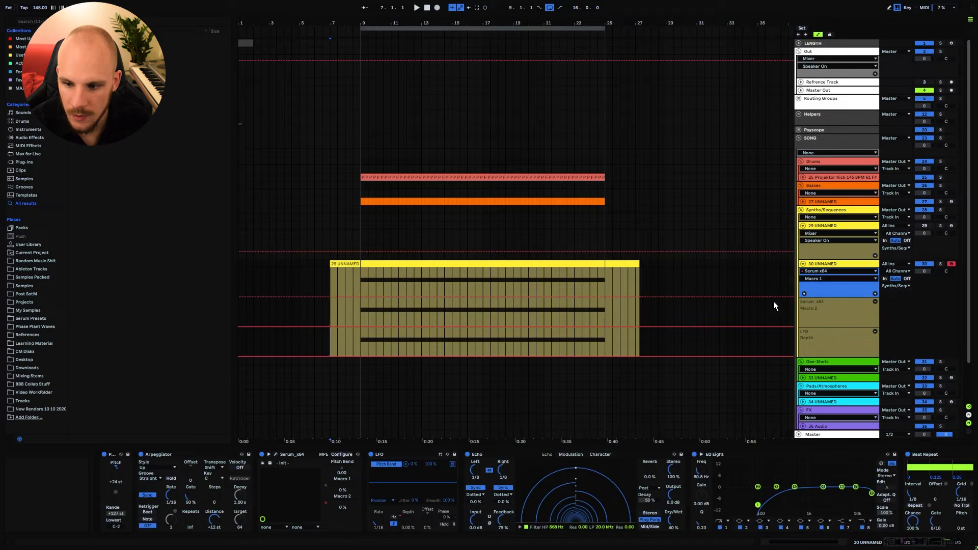
left_click(330, 296)
left_click(330, 276)
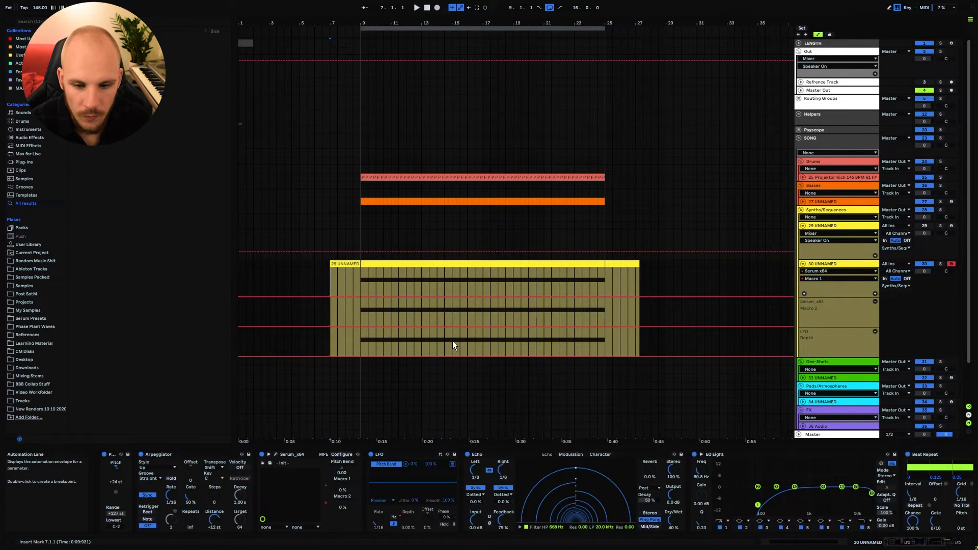
Record live automation for Macro 1, Macro 2 and the LFO depth across the looped section from bar 7, then stop recording.
left_click(437, 8)
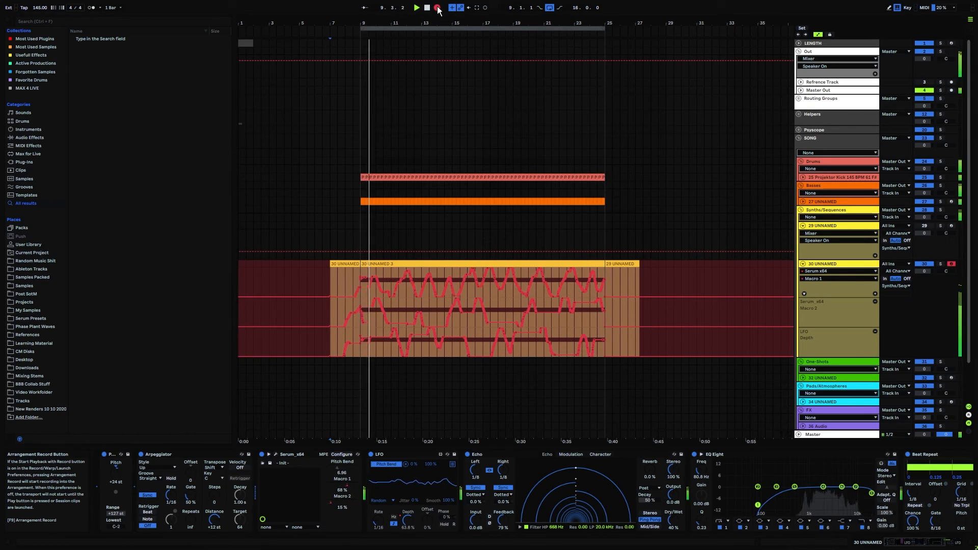
left_click(438, 9)
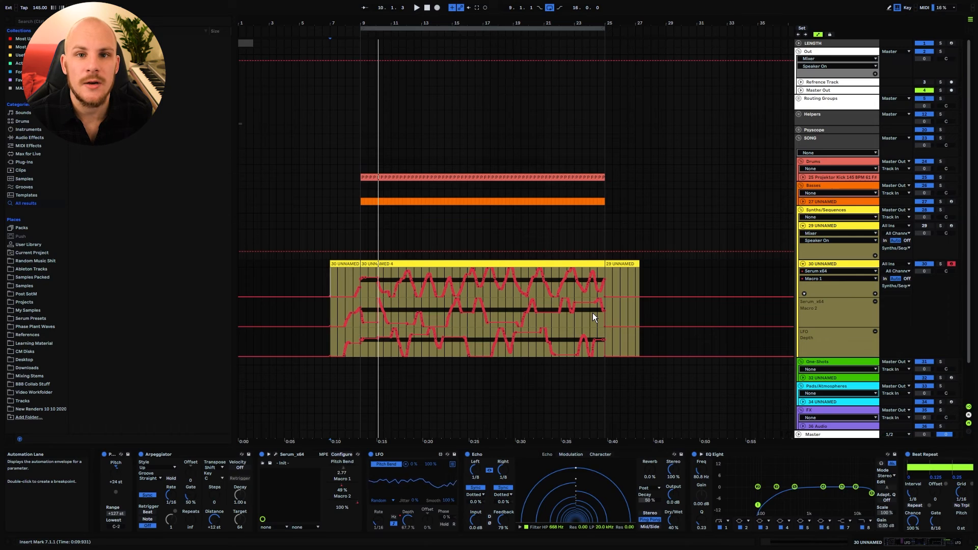